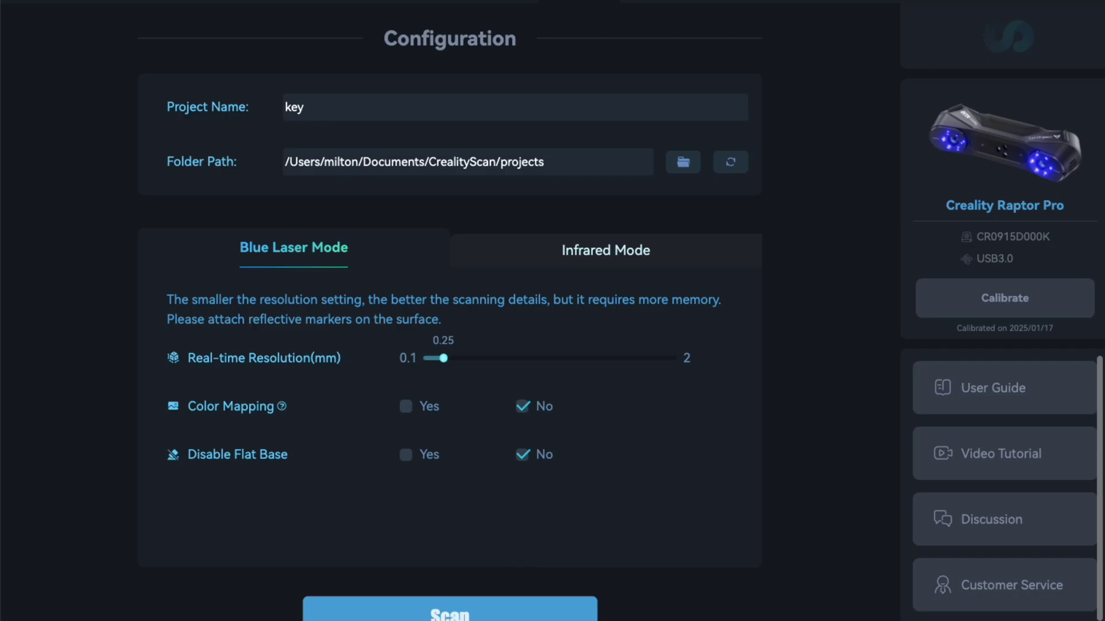
Scan the disc with the key project in Blue Laser Mode at 0.25 mm resolution, allowing the requested screen access, and complete the scan.
left_click(450, 611)
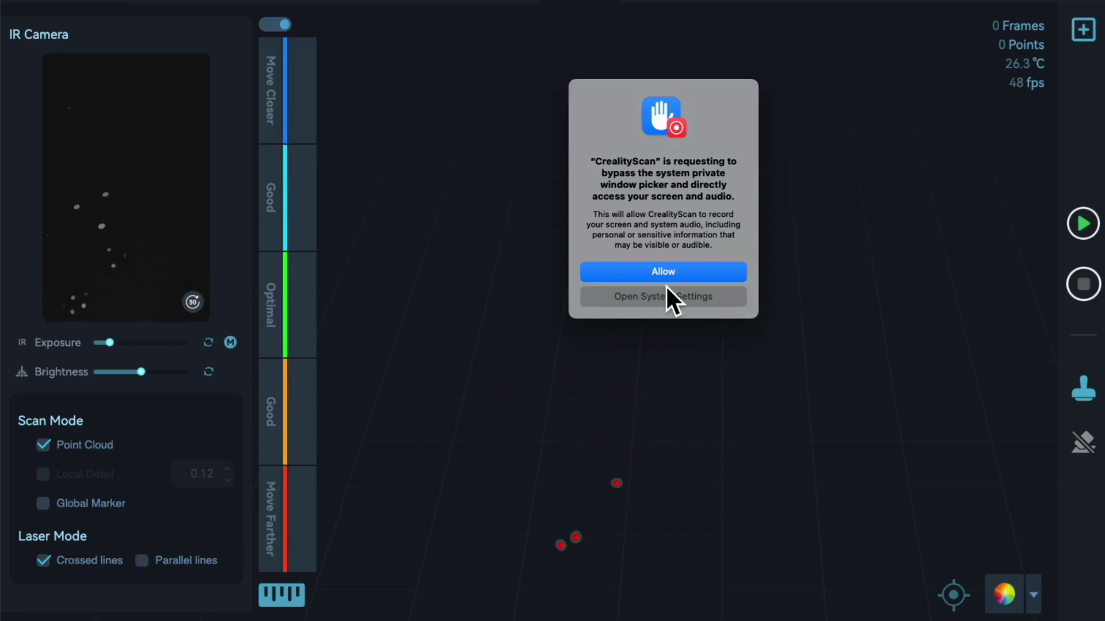
left_click(666, 271)
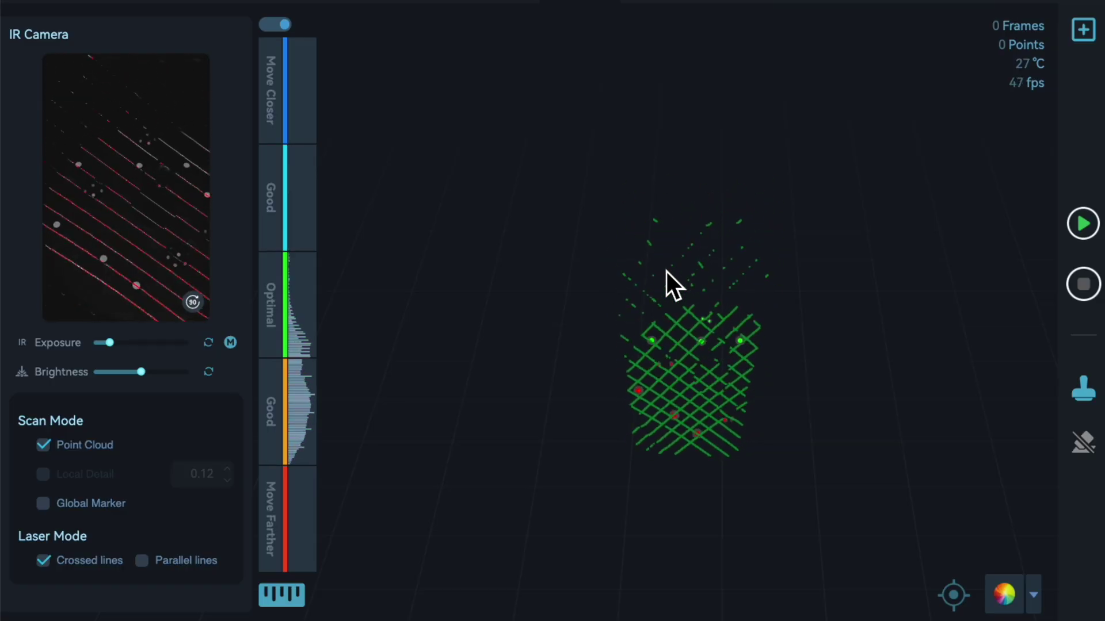
left_click(1083, 224)
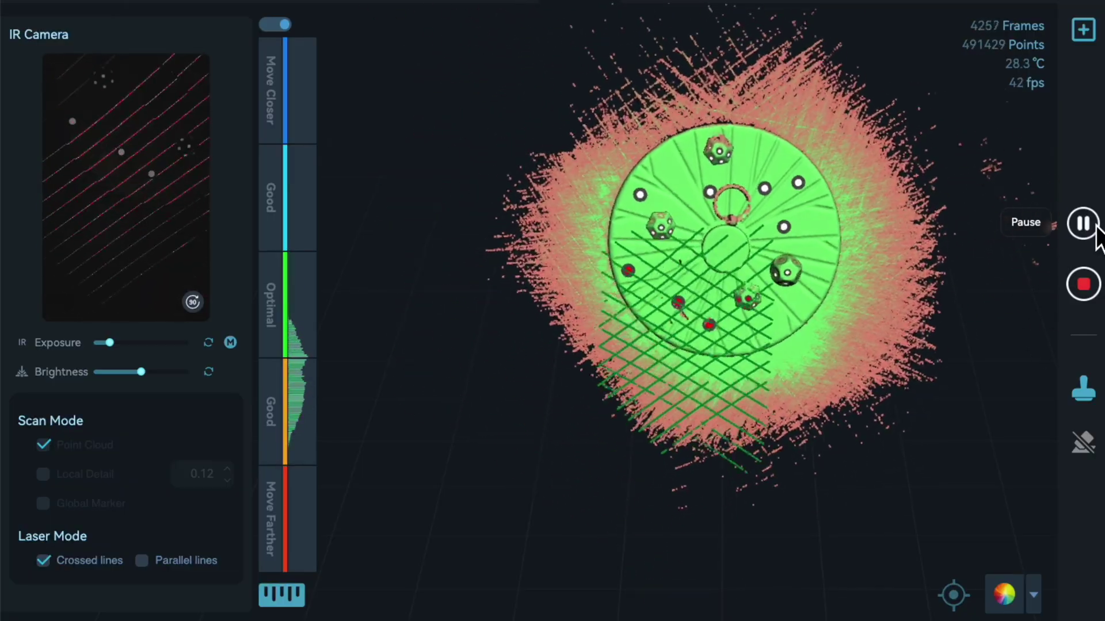
left_click(1082, 286)
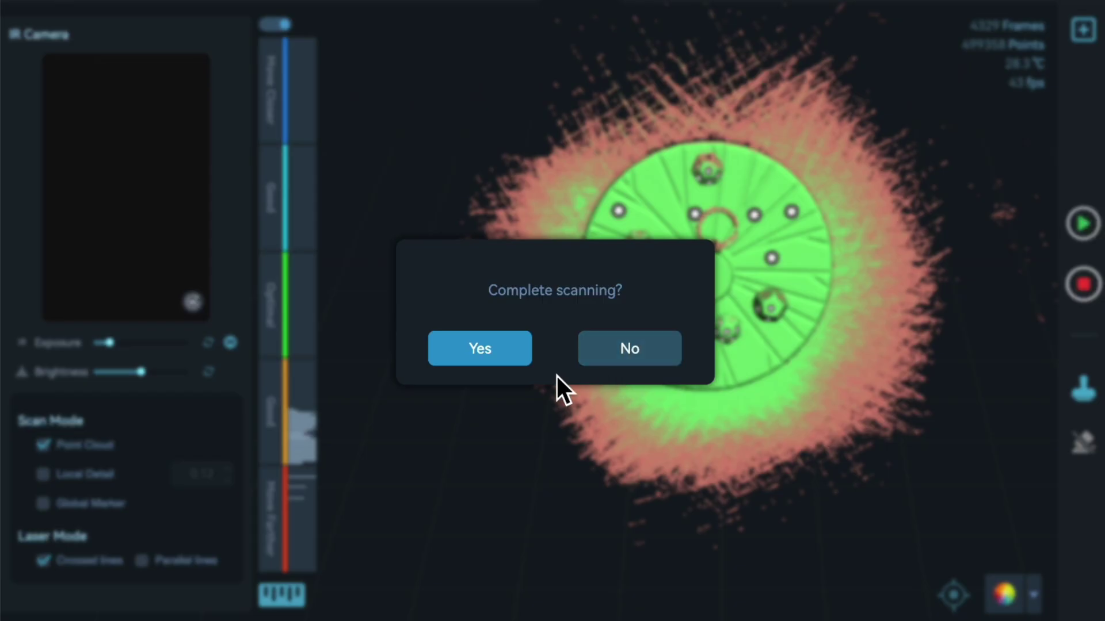
left_click(526, 363)
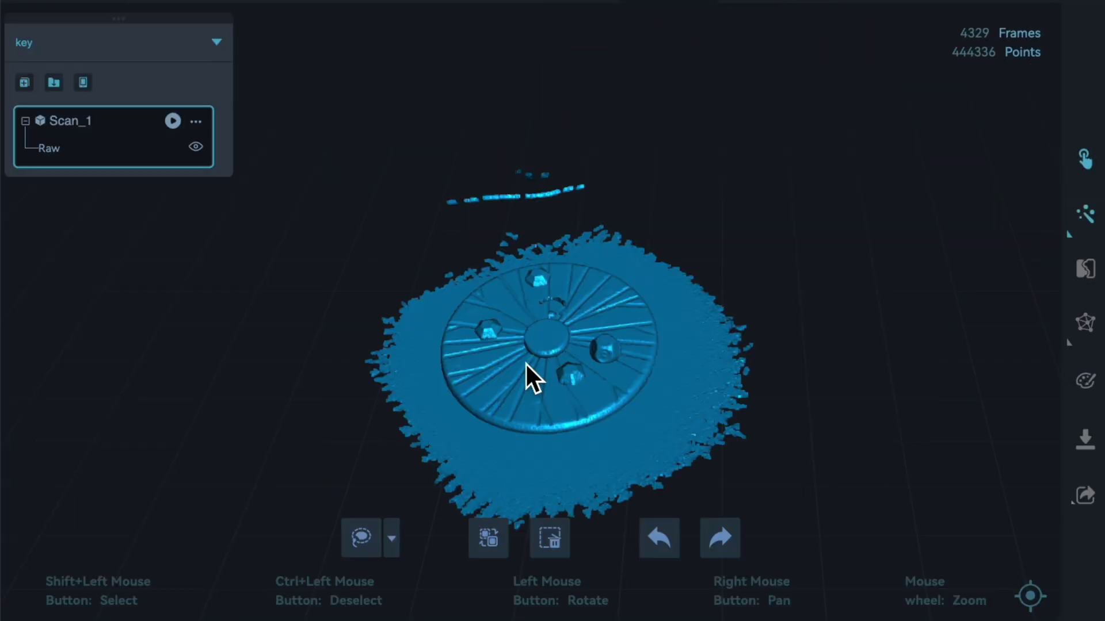
Optimize the raw scan into a point cloud using Manual settings: resolution 0.25 mm, sensitivity 0.5, with Remove Markers enabled.
left_click_drag(571, 347, 611, 439)
scroll(578, 276, "up", 10)
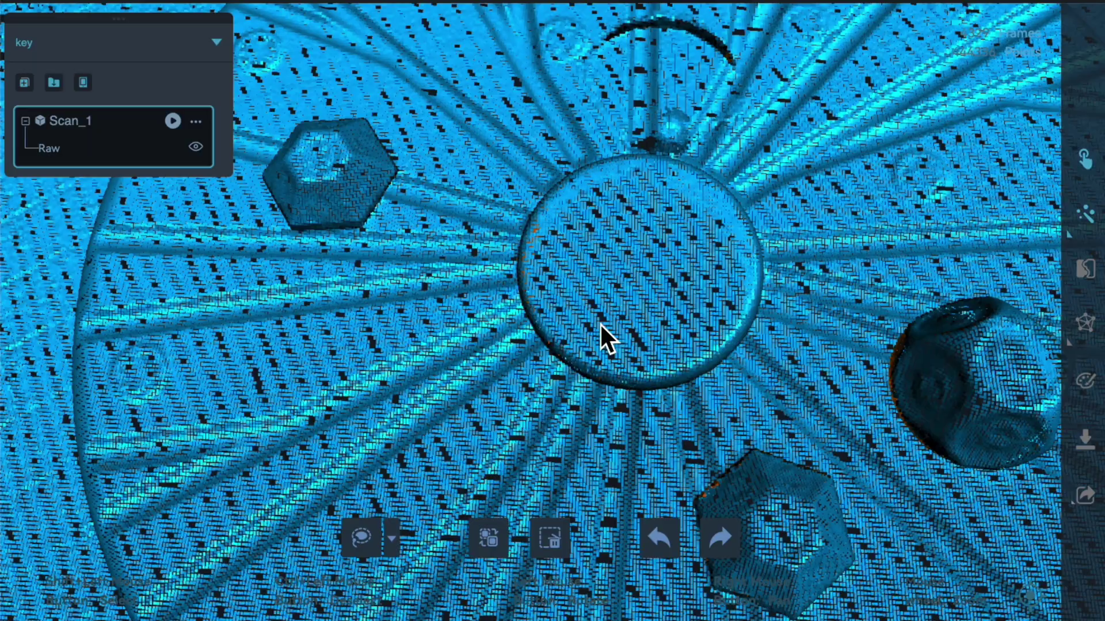
scroll(599, 323, "down", 5)
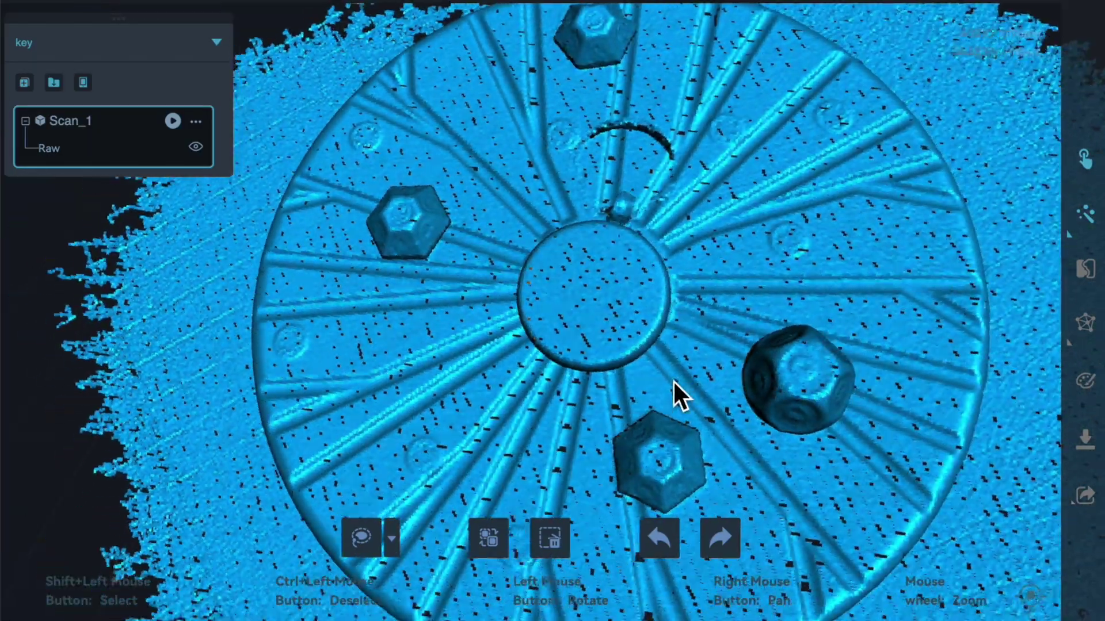
scroll(672, 380, "down", 4)
left_click(1082, 224)
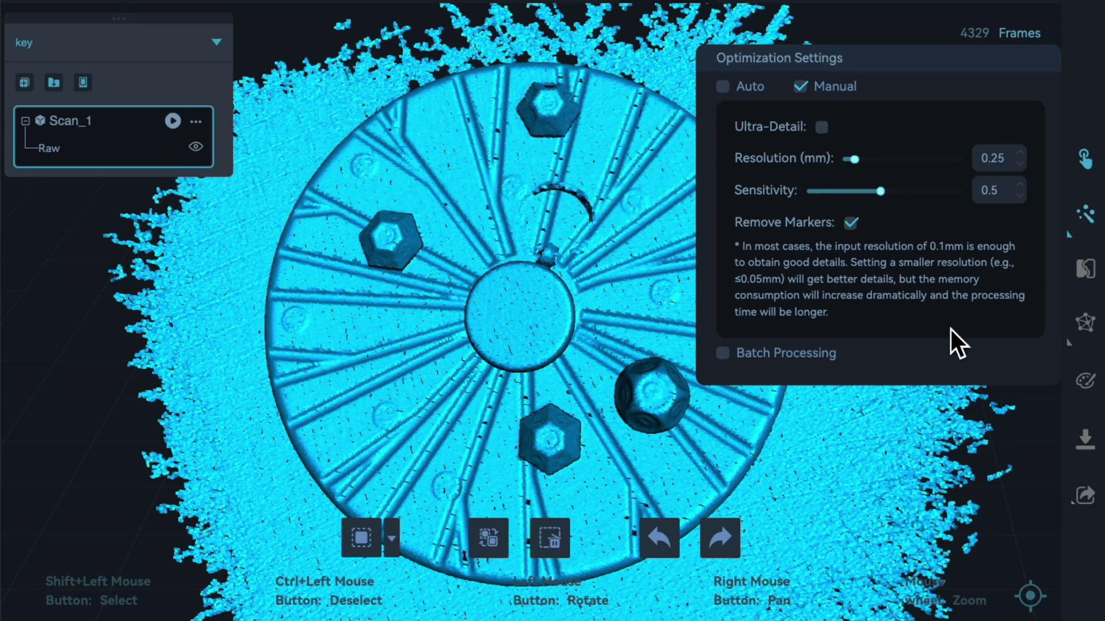
left_click(1082, 214)
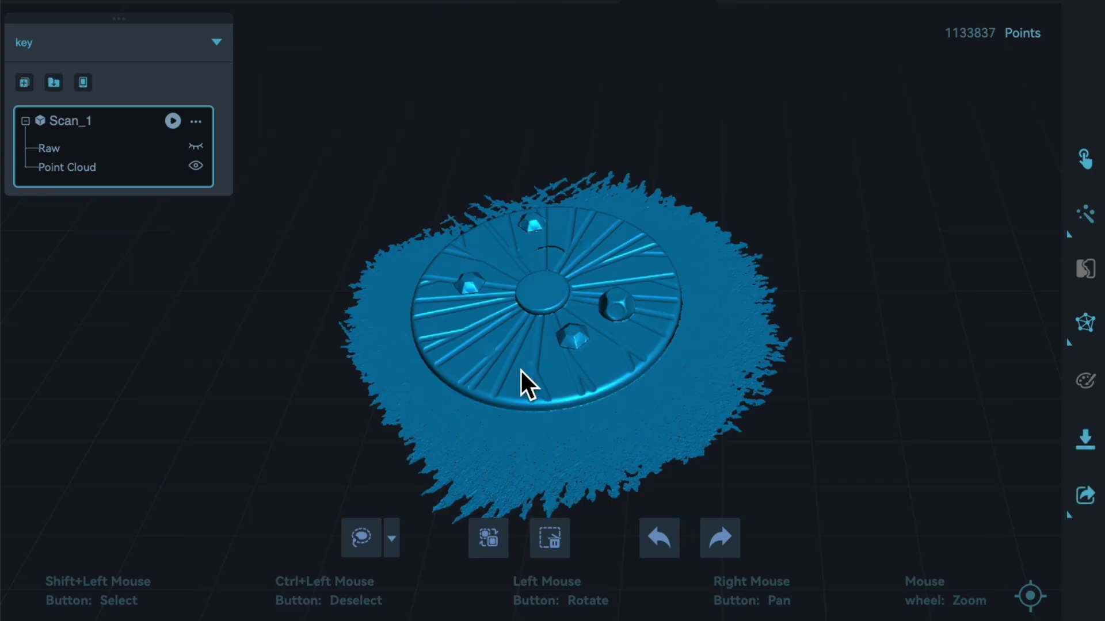
Generate a mesh from the point cloud with Manual settings of 2000000 faces, smooth 0 and Hole Filling, and inspect its surface detail up close.
left_click_drag(579, 345, 605, 415)
scroll(566, 289, "up", 3)
scroll(586, 375, "down", 5)
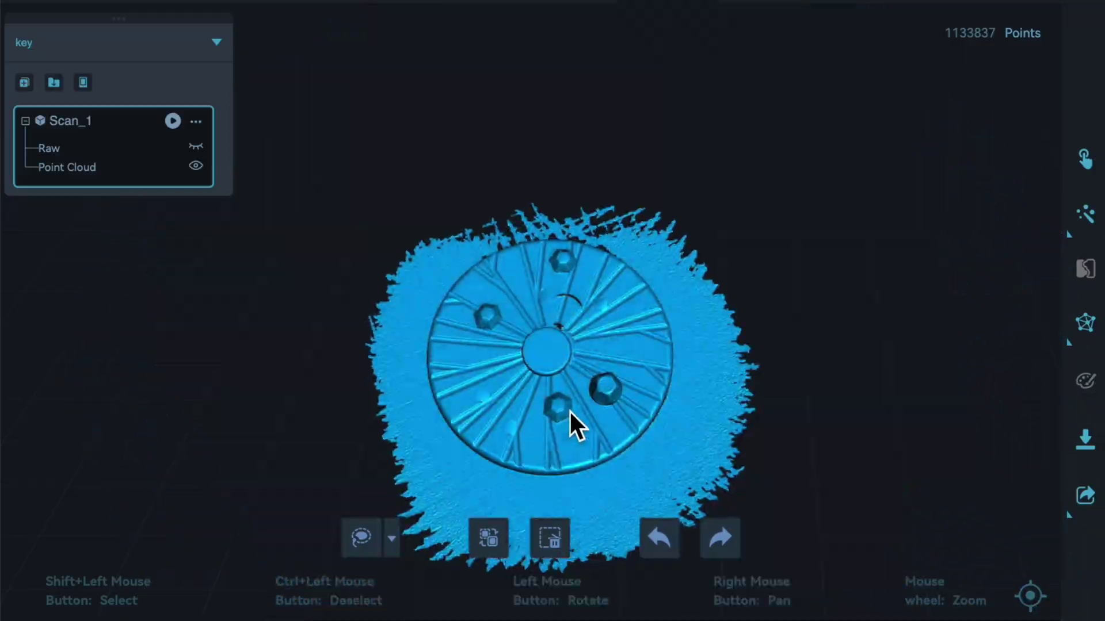
left_click_drag(562, 419, 555, 358)
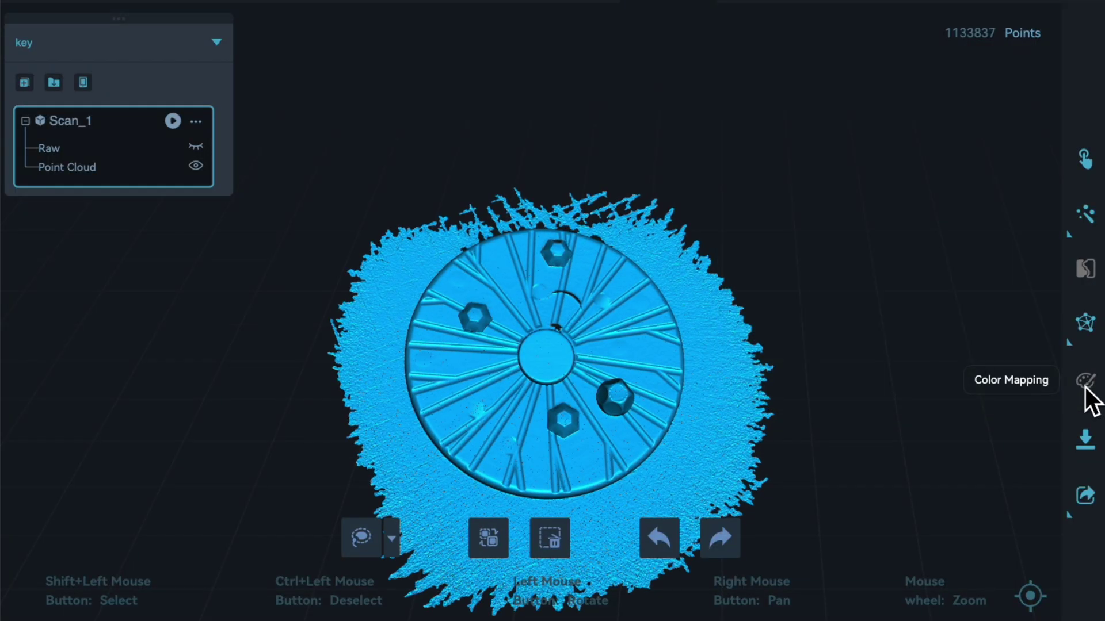
mouse_move(1093, 340)
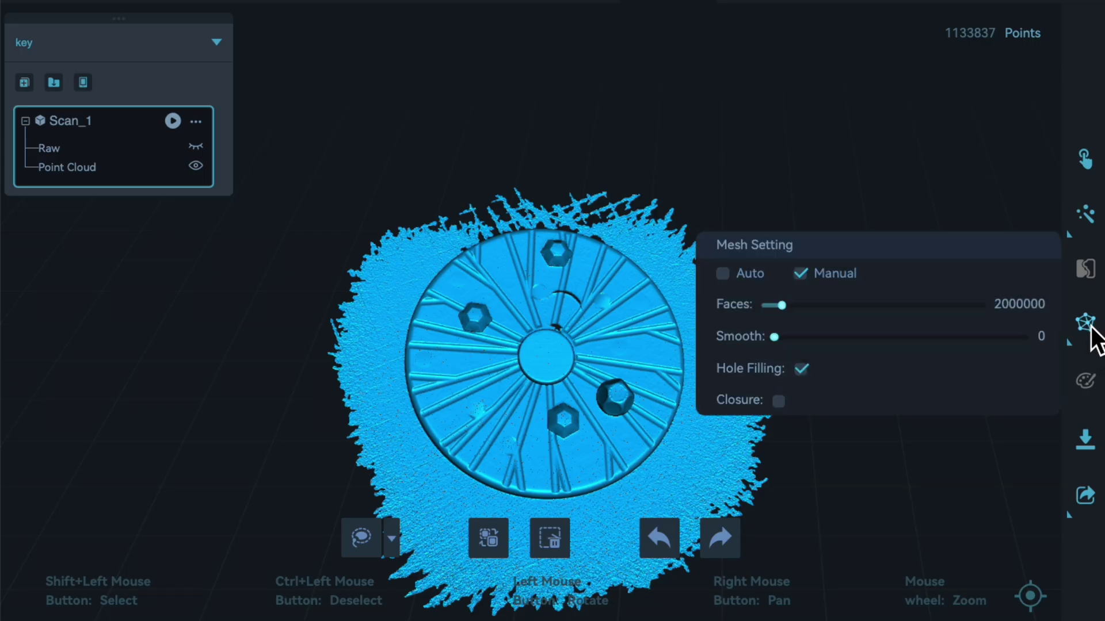
left_click(1091, 328)
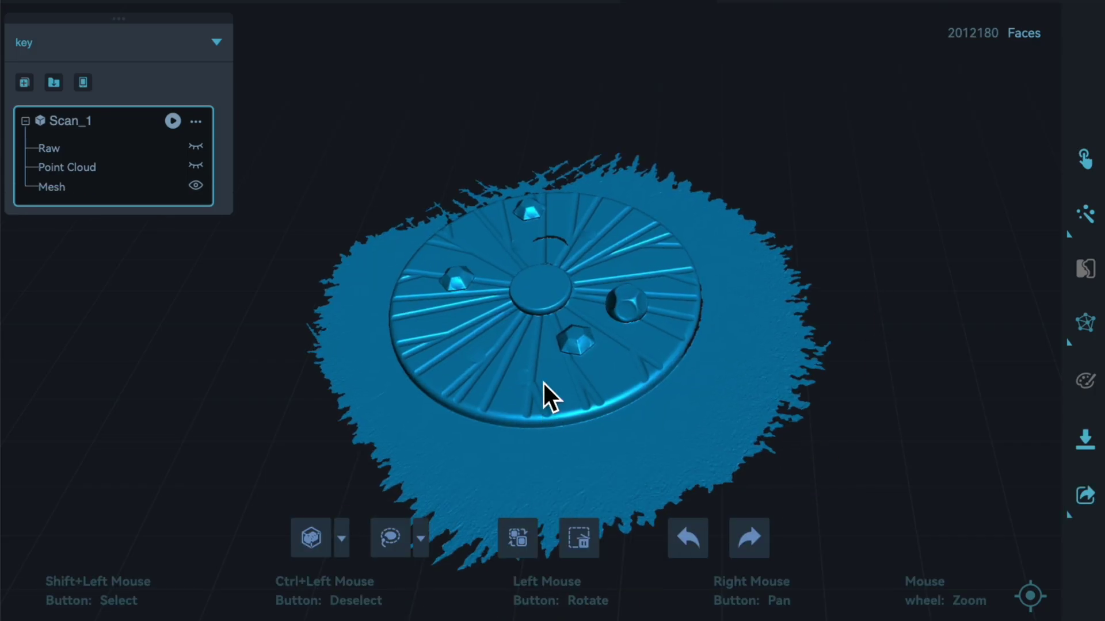
left_click_drag(544, 382, 840, 122)
scroll(537, 308, "up", 5)
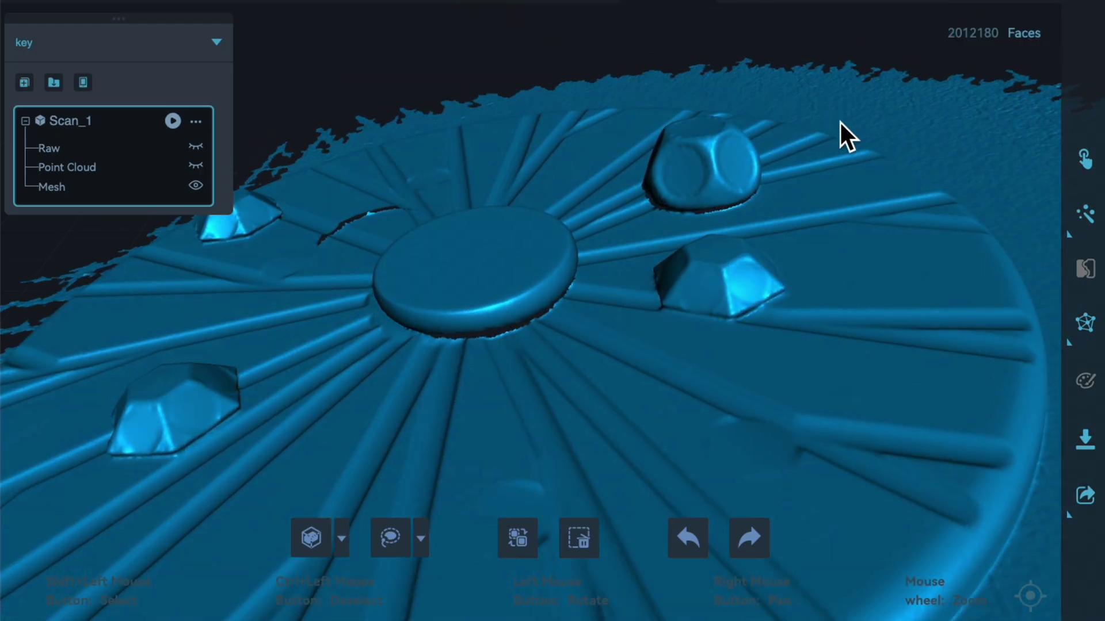
left_click_drag(721, 284, 551, 358)
left_click_drag(496, 252, 441, 352)
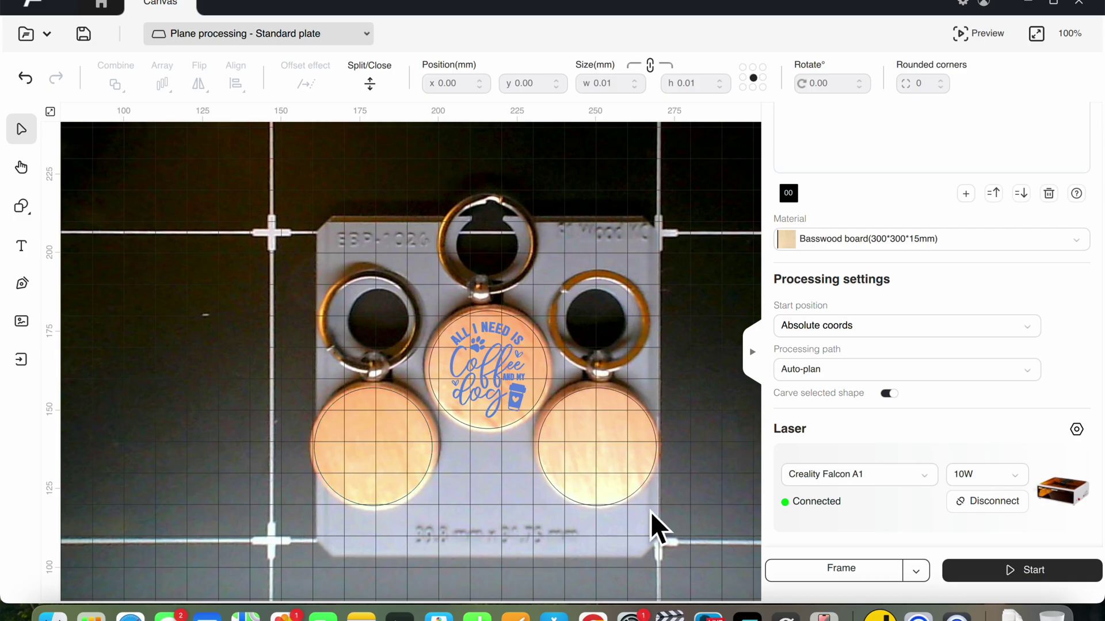
Switch to the Creality Falcon A1 engraving software and check the three circle outlines over the wooden keychains and the Fill engraving layer settings.
left_click(544, 469)
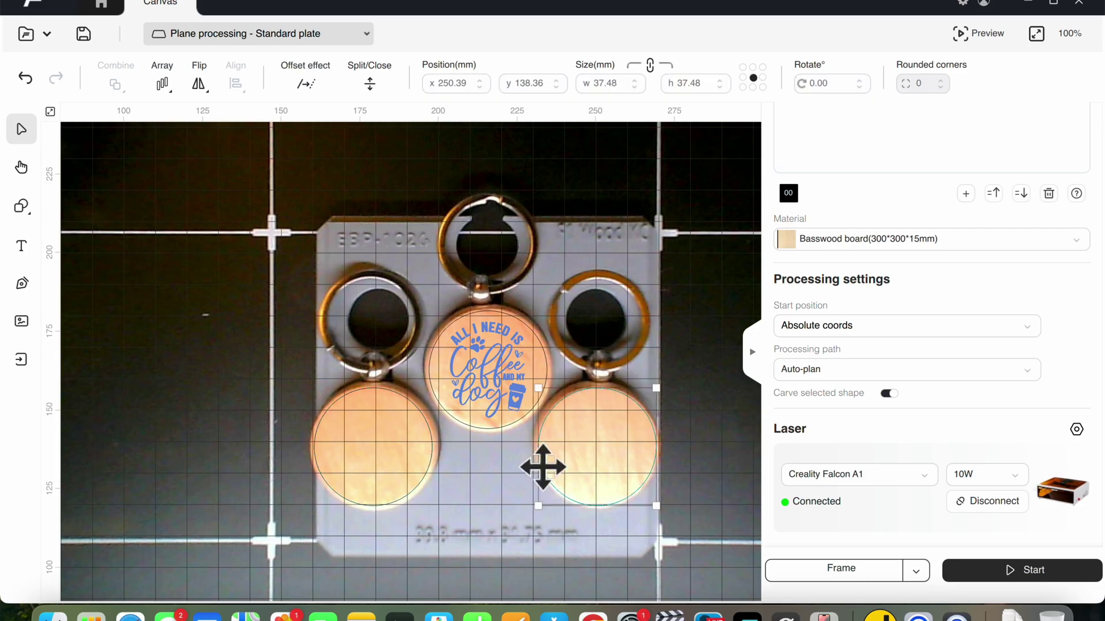
left_click(423, 469)
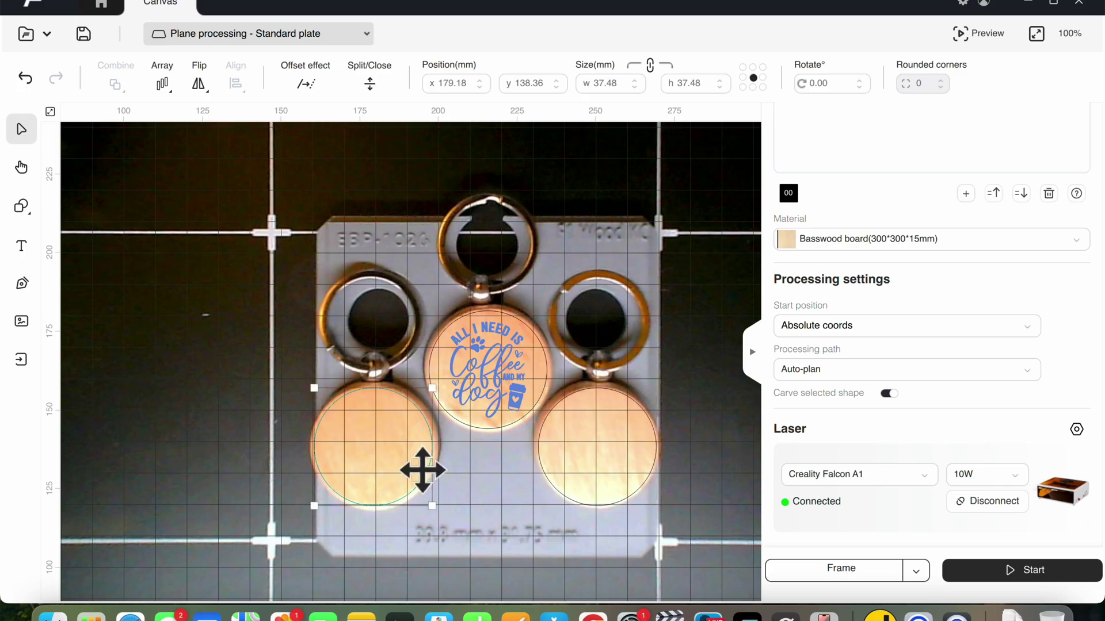
left_click(466, 424)
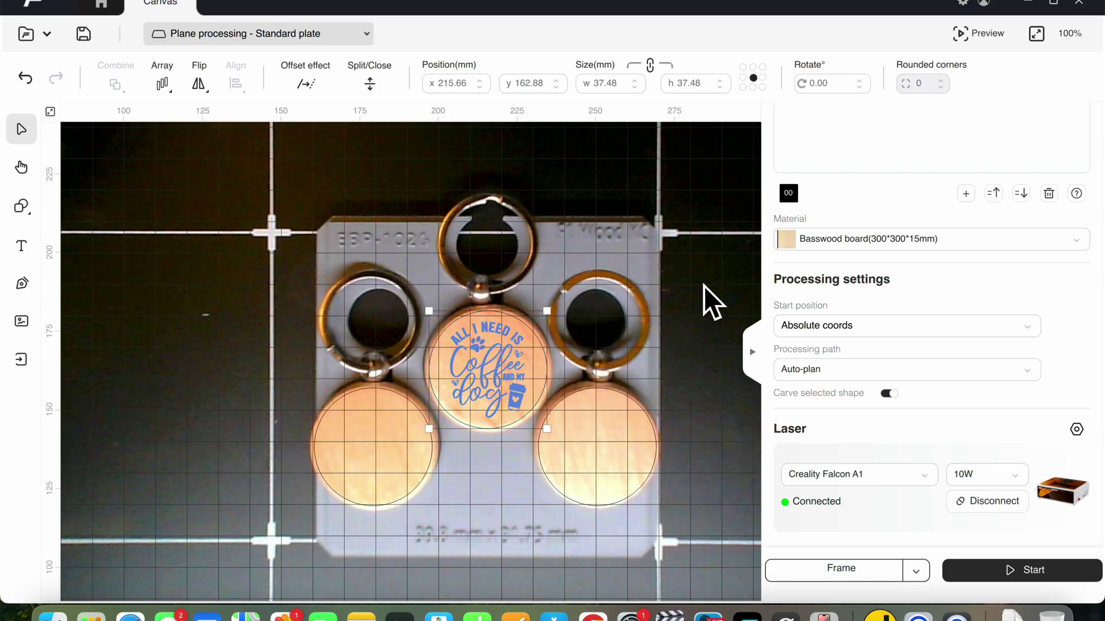
scroll(893, 234, "up", 2)
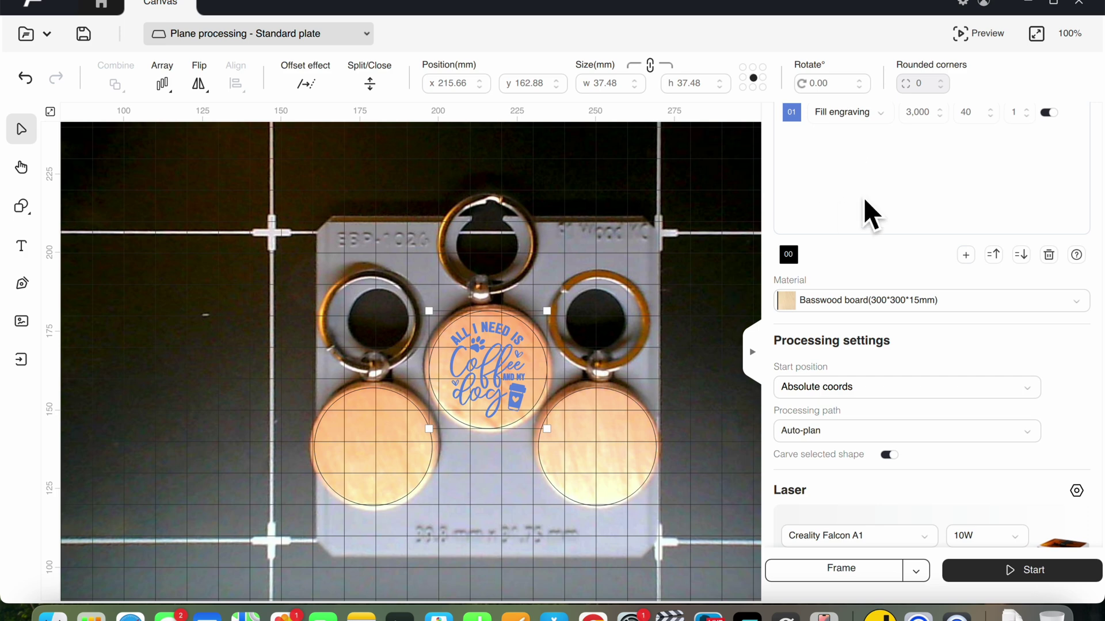
left_click(658, 441)
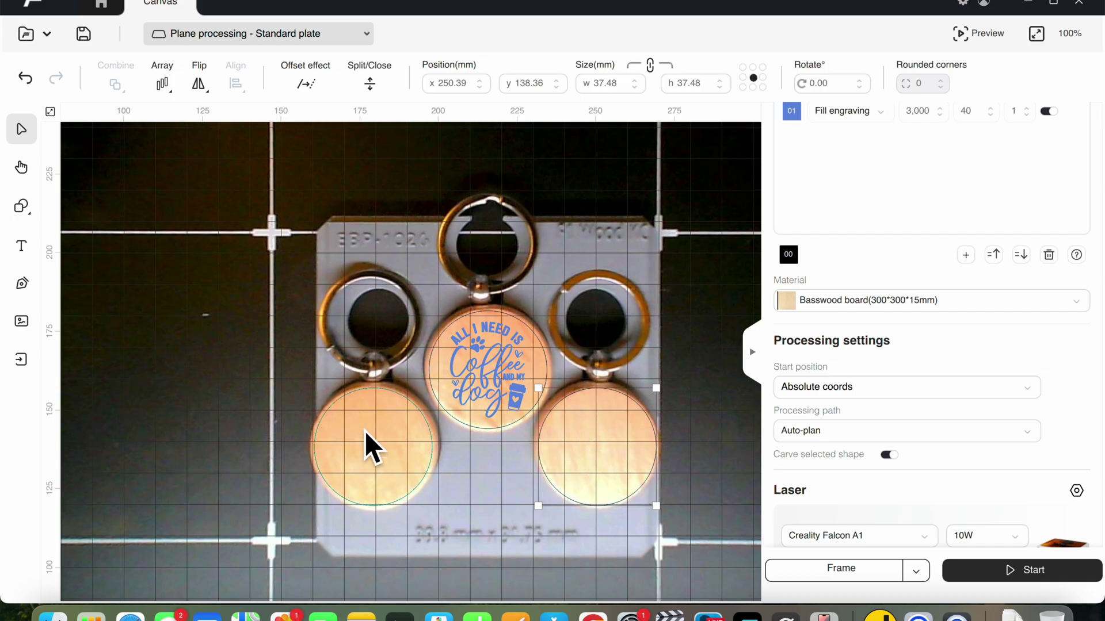
Duplicate the "All I need is coffee and my dog" design from the middle keychain and centre the copy on the left keychain.
left_click(502, 364)
right_click(485, 357)
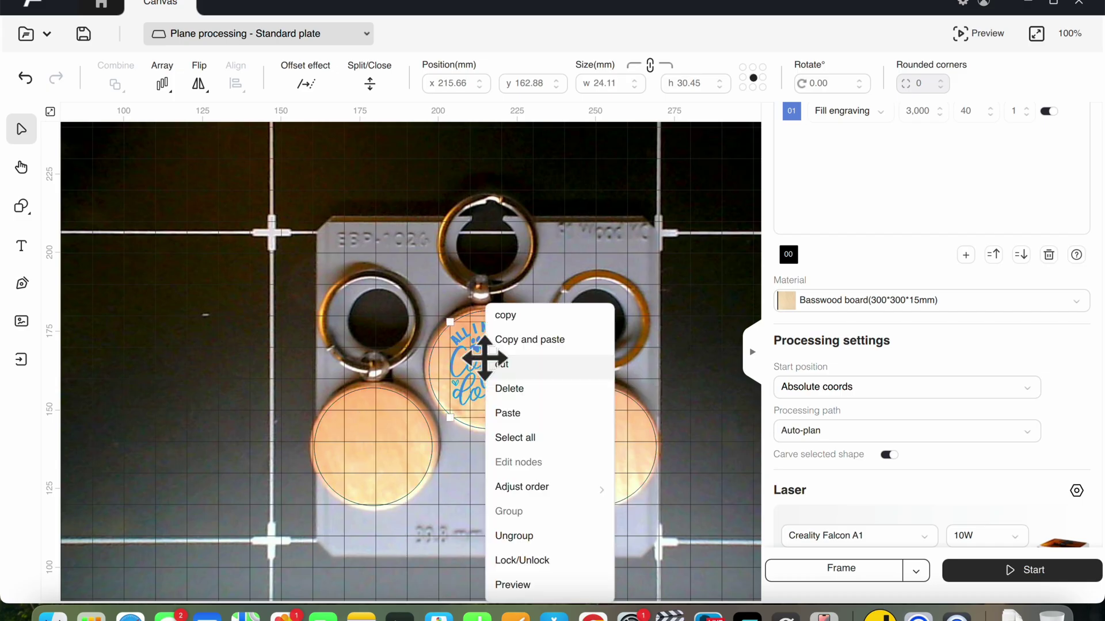
left_click(553, 344)
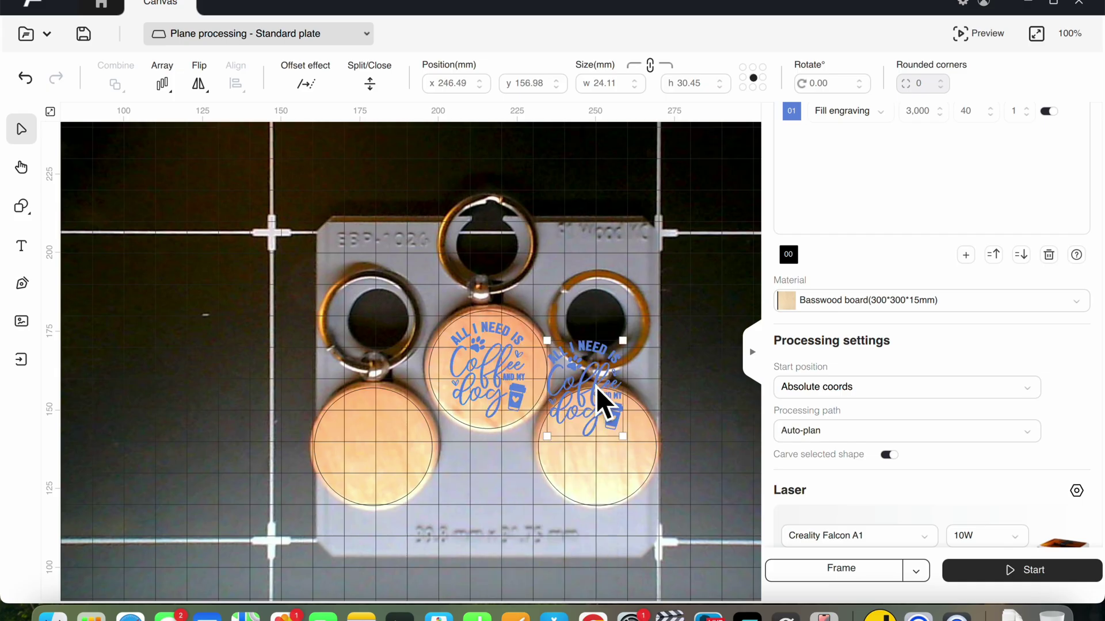
left_click_drag(589, 381, 378, 448)
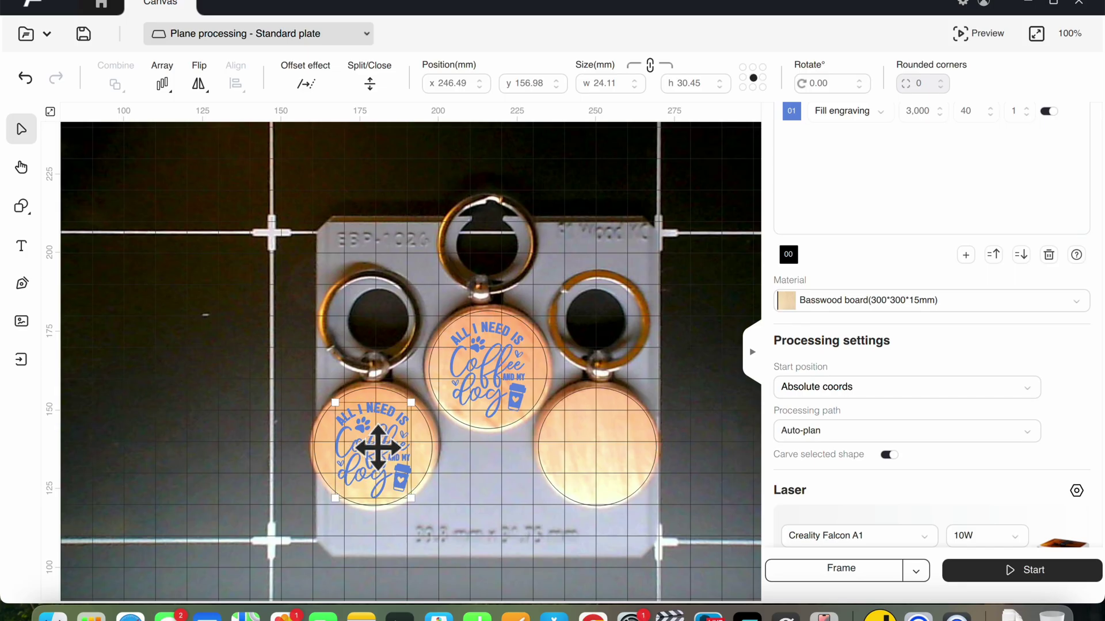
left_click(462, 478)
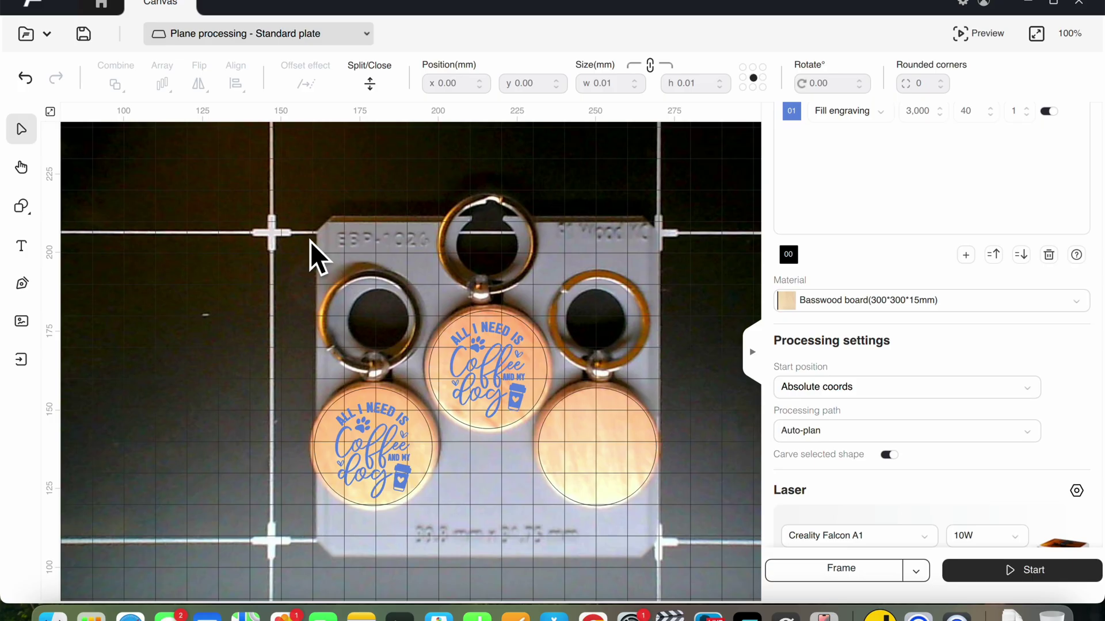
left_click(550, 467)
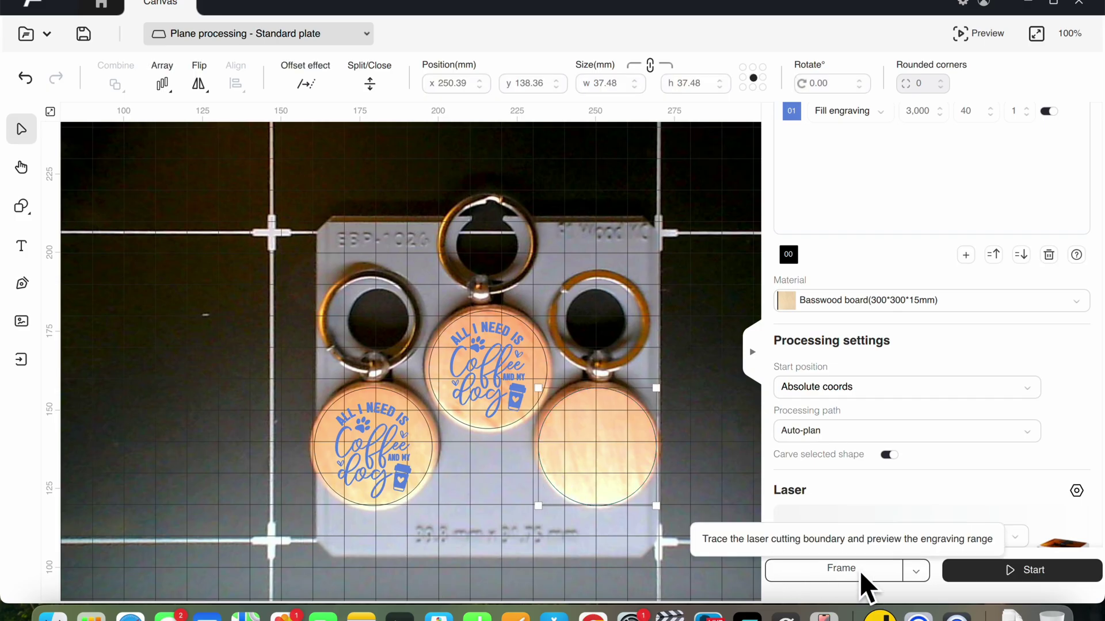